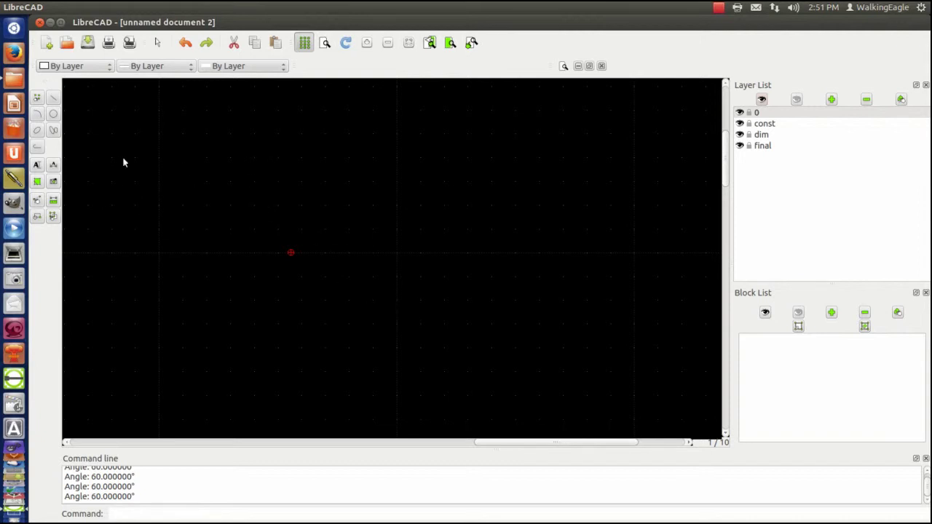
Draw the first circle, radius 2, with its centre on the drawing origin
left_click(54, 117)
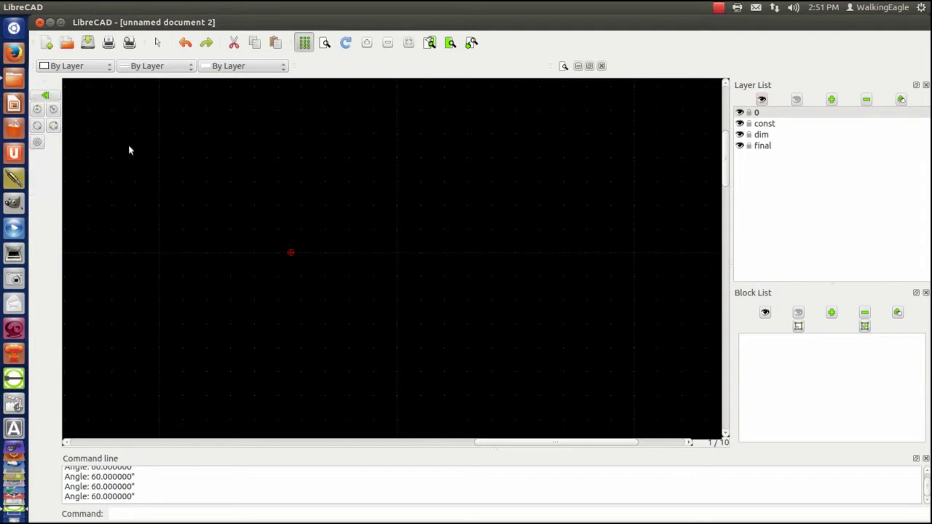
left_click(53, 110)
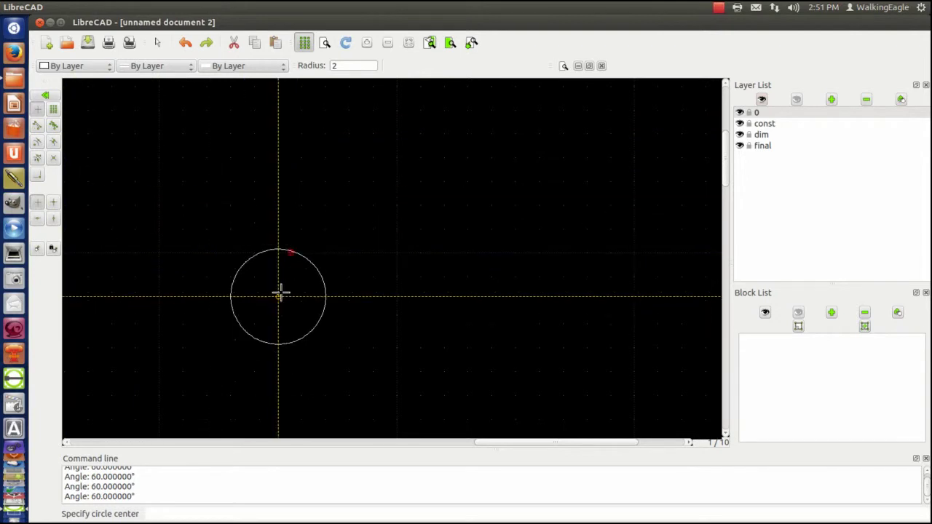
left_click(280, 256)
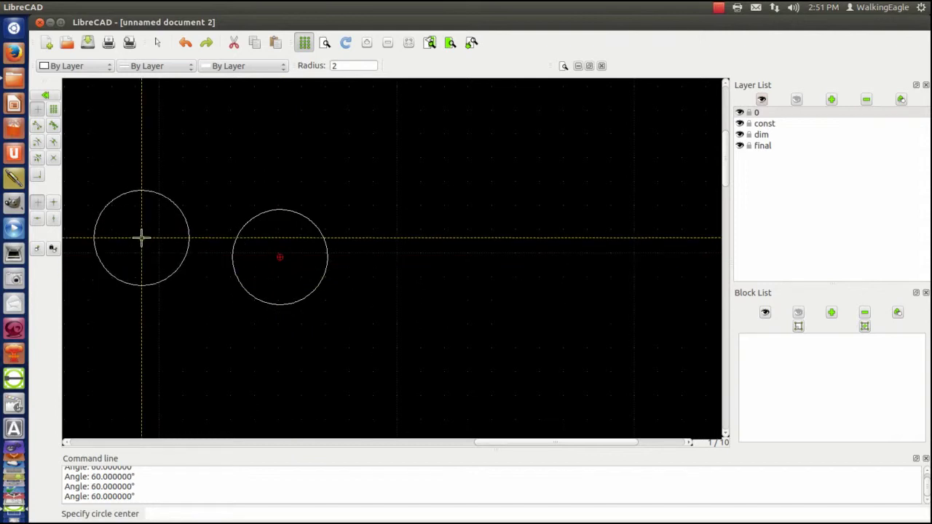
right_click(81, 191)
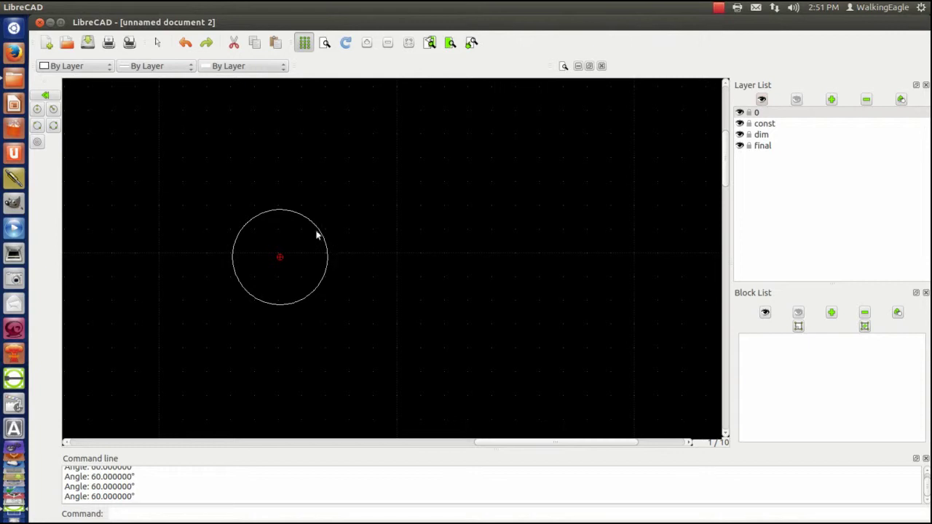
On layer const, draw a radius-6 circle concentric with the radius-2 circle
left_click(769, 126)
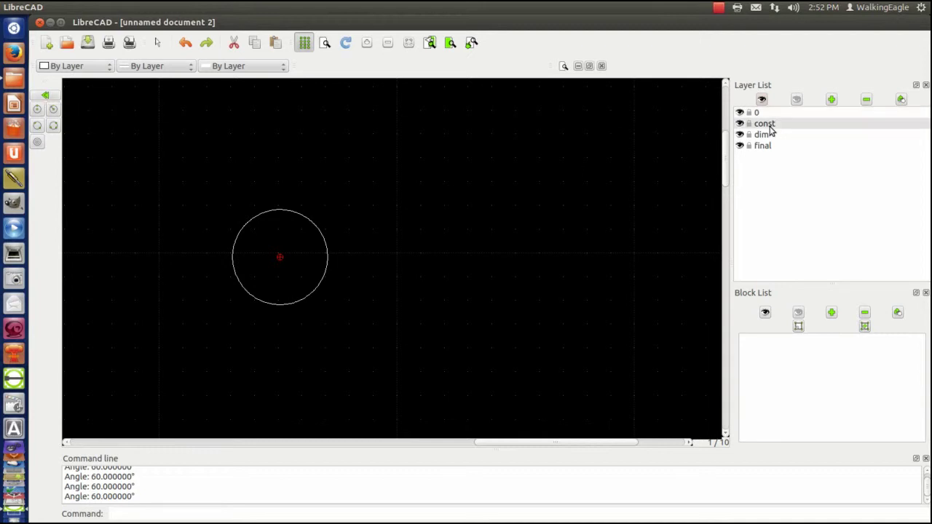
left_click(54, 109)
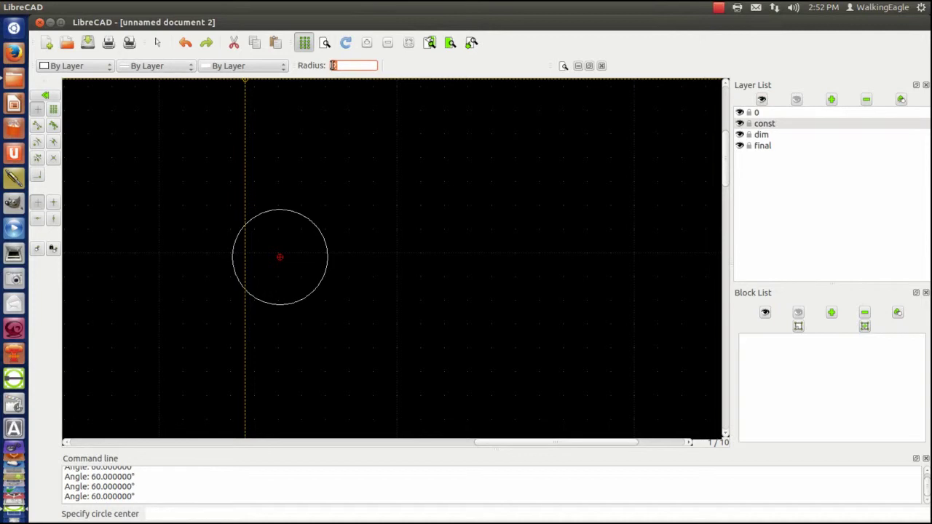
type("6")
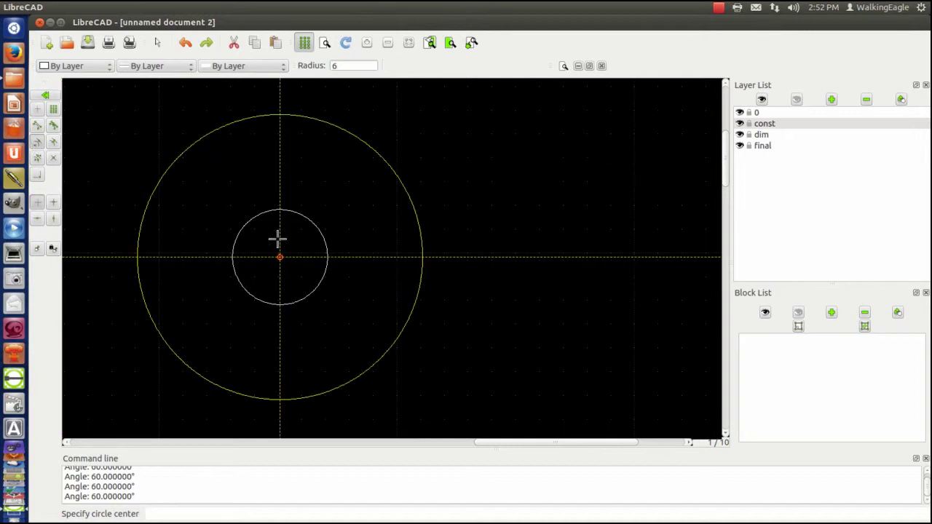
right_click(503, 215)
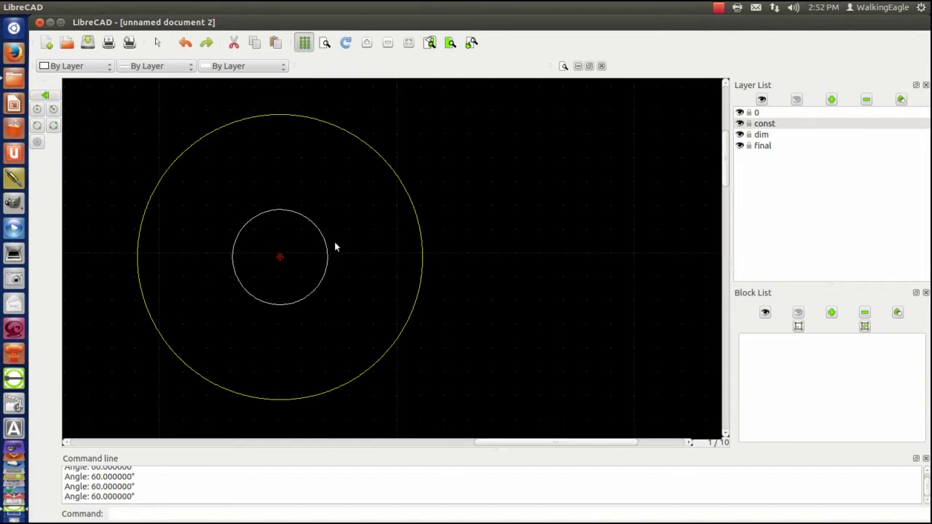
Draw a 2-point line from the origin to the upper right beyond the radius-6 circle, then lock layer final
left_click(45, 96)
left_click(52, 99)
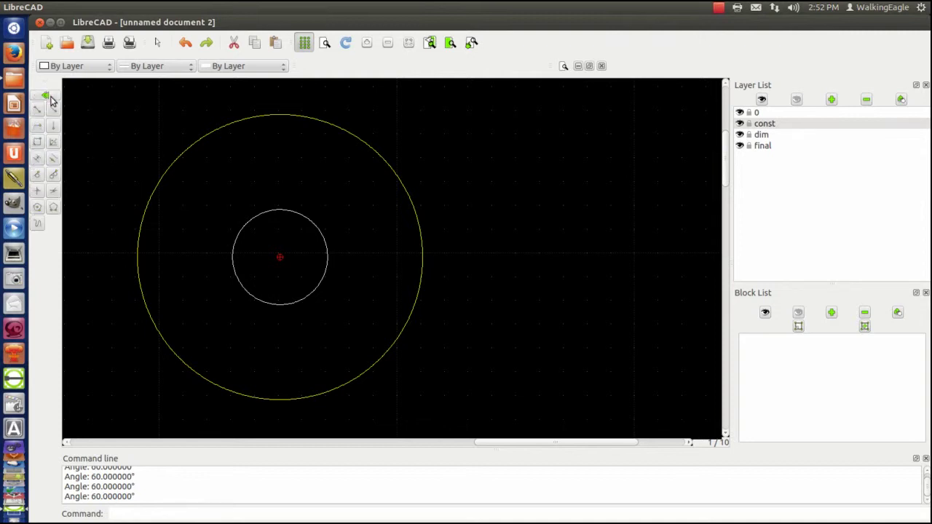
left_click(37, 111)
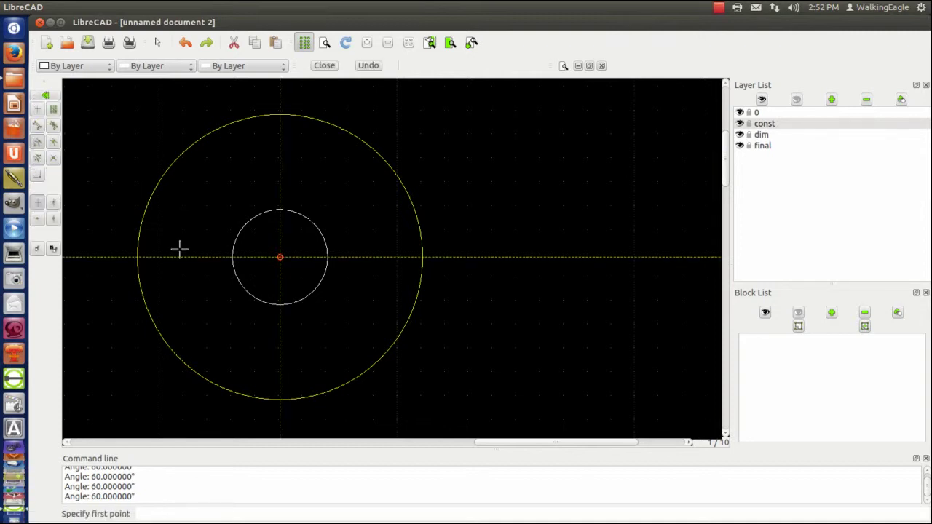
left_click(278, 255)
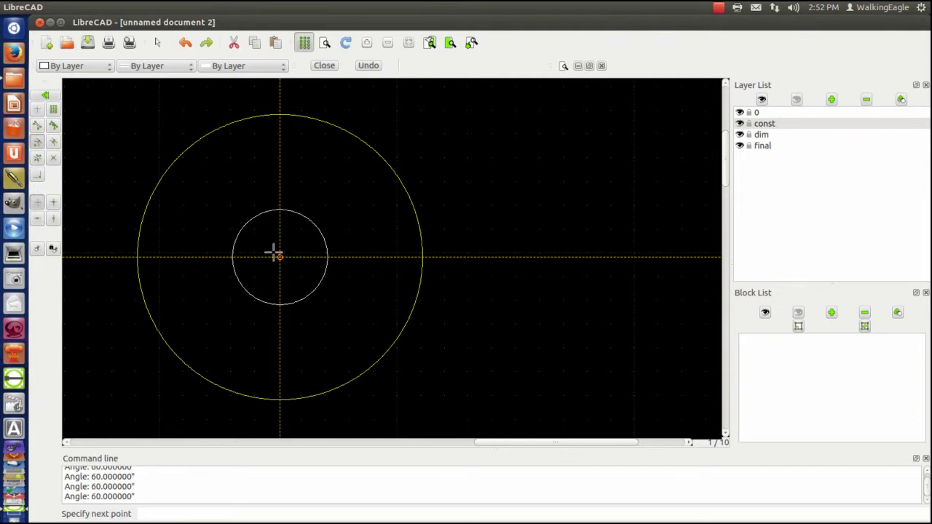
left_click(38, 113)
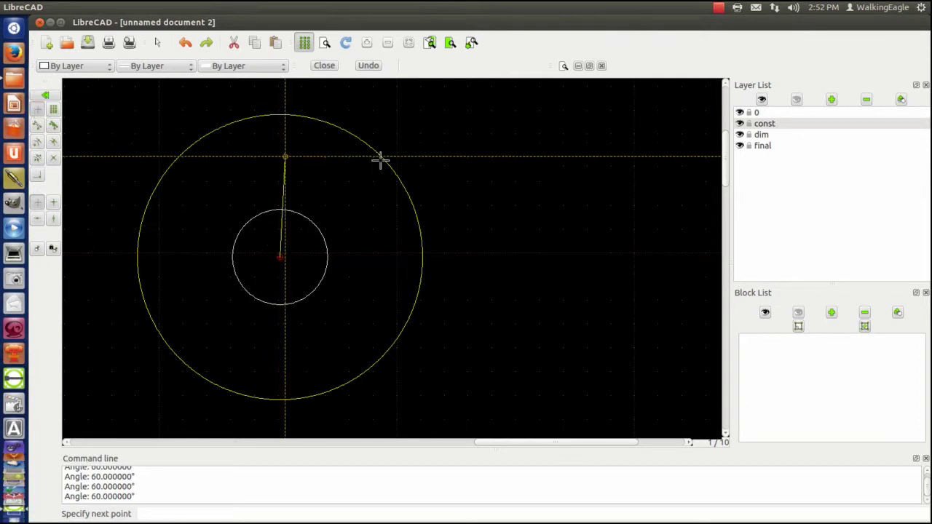
left_click(501, 139)
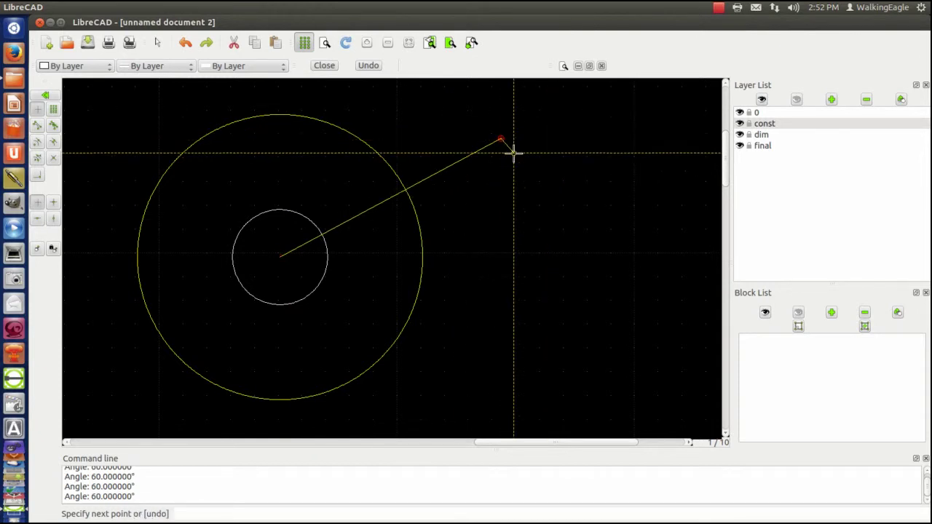
right_click(512, 152)
left_click(749, 145)
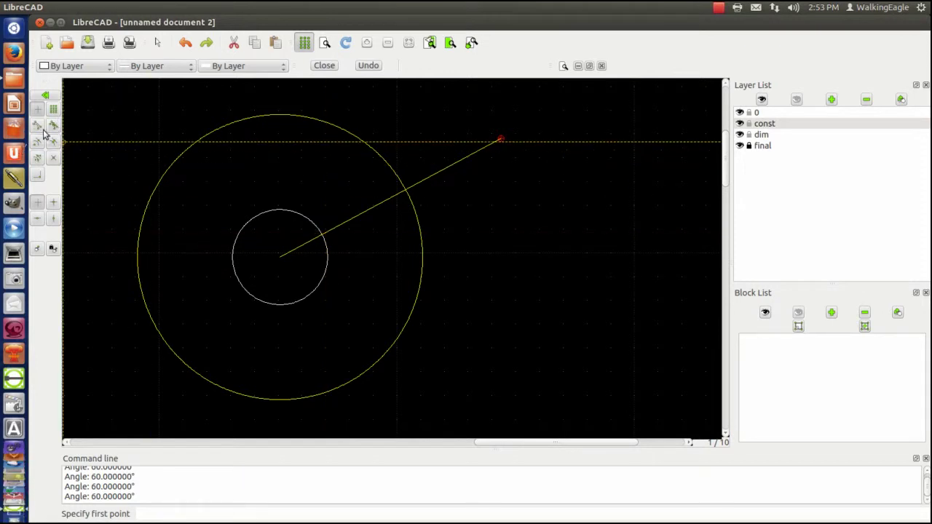
Start a centre-and-radius circle with the radius set to 4
left_click(48, 98)
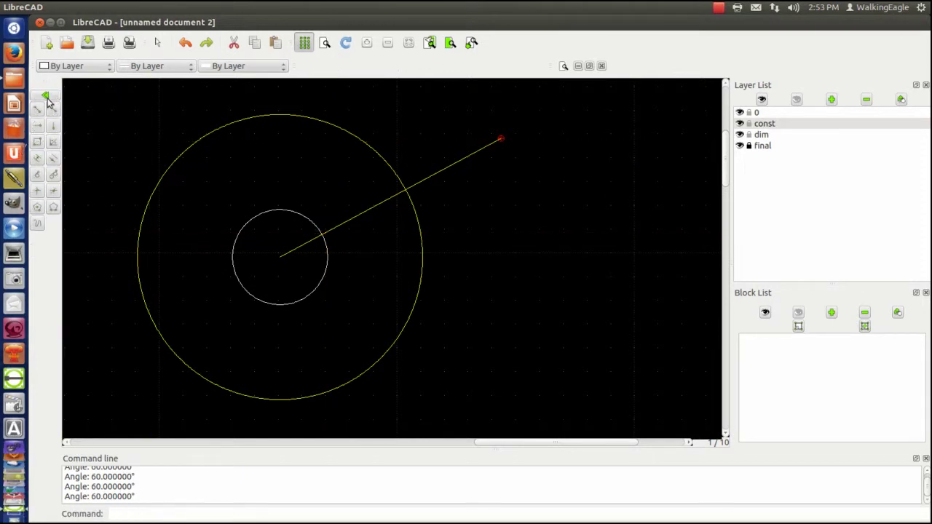
left_click(48, 98)
left_click(52, 114)
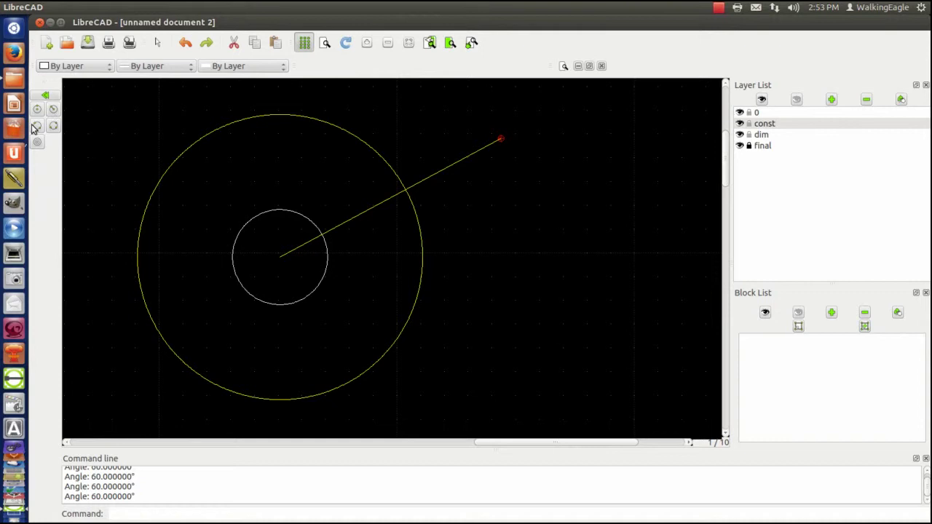
left_click(53, 110)
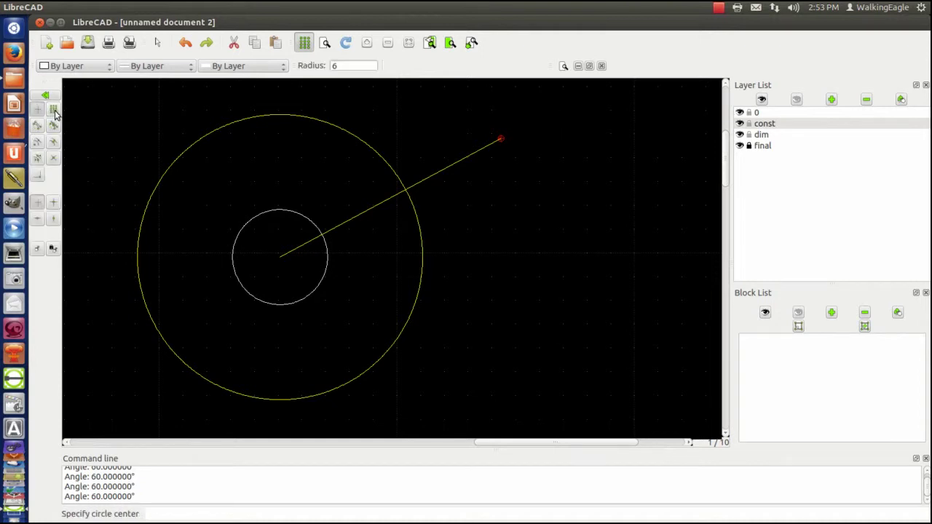
double_click(341, 67)
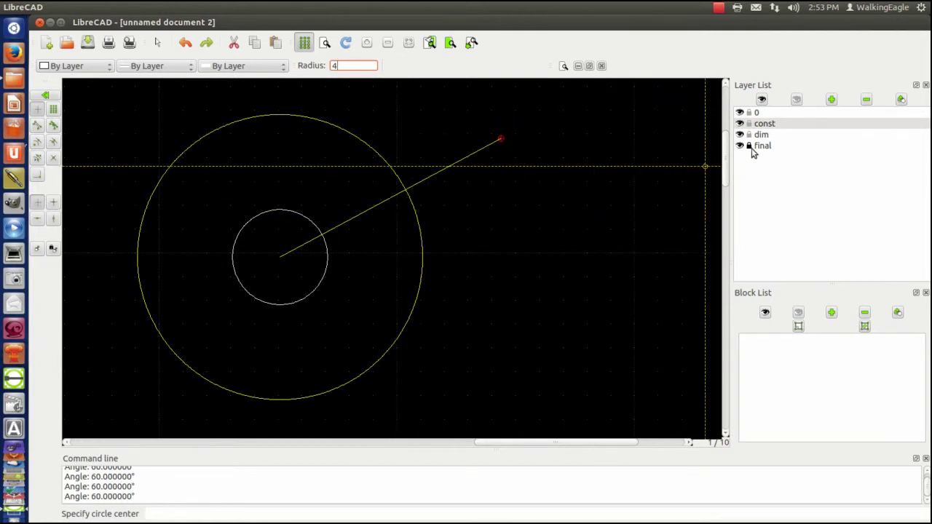
Unlock and activate layer final, then centre the circle where the line crosses the radius-6 circle
left_click(749, 146)
left_click(749, 146)
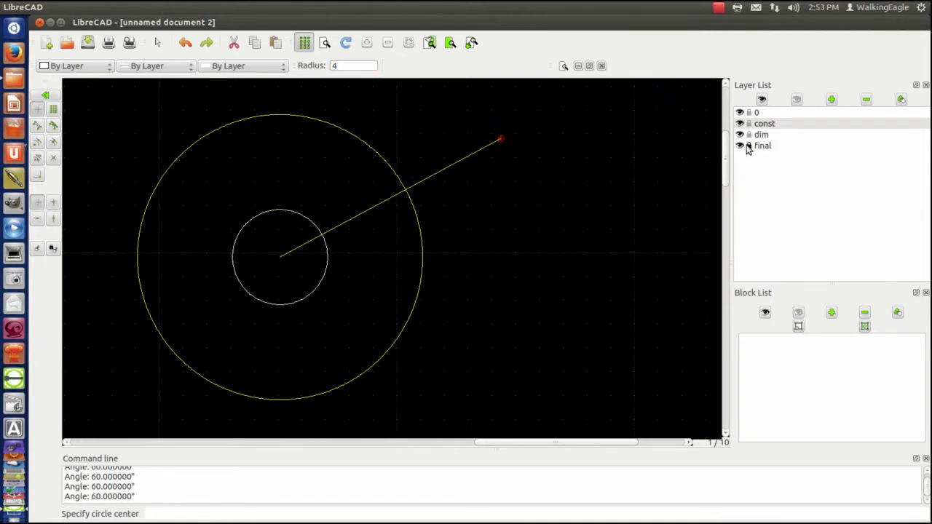
left_click(747, 146)
left_click(740, 146)
left_click(761, 146)
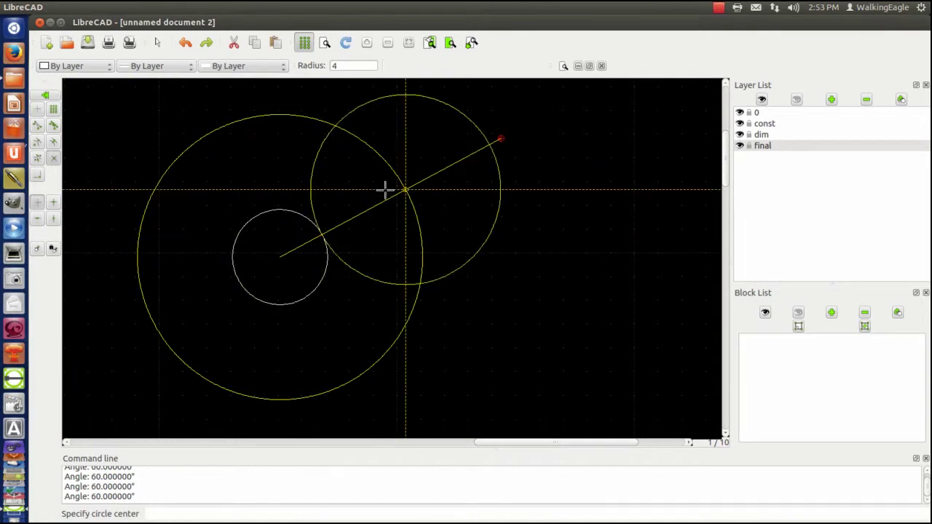
left_click(443, 173)
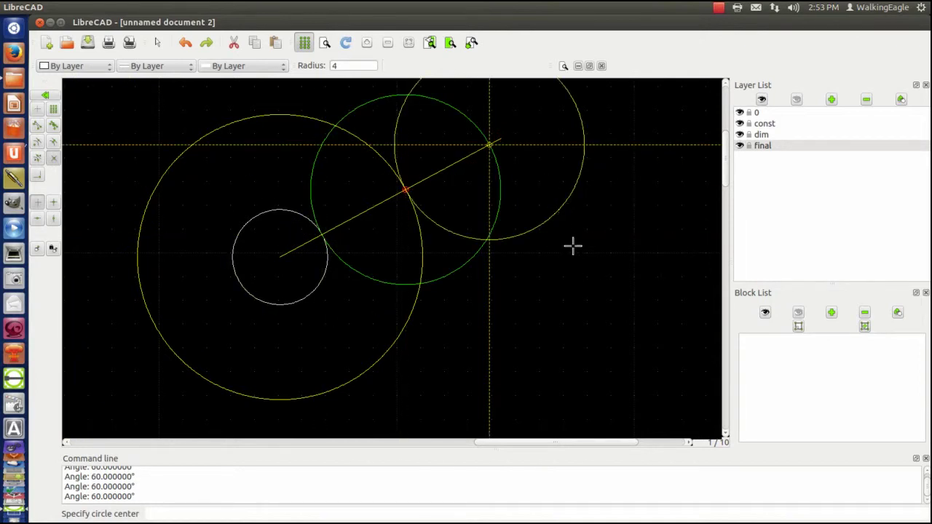
right_click(583, 252)
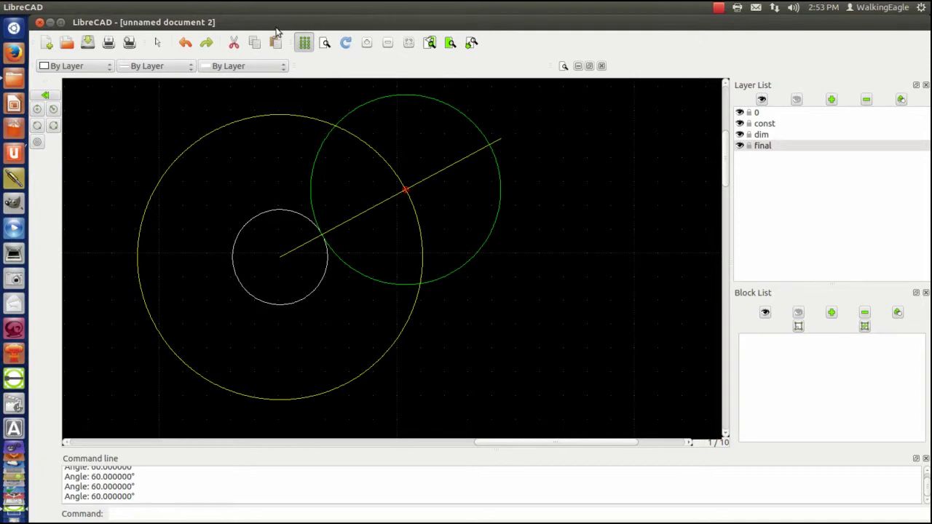
Undo the green circle, the diagonal line and the large radius-6 circle
left_click(187, 44)
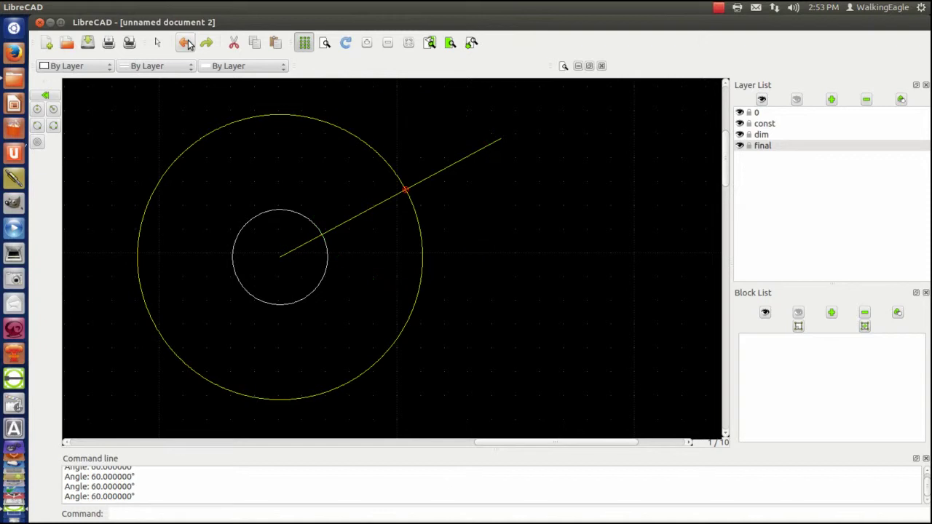
left_click(188, 45)
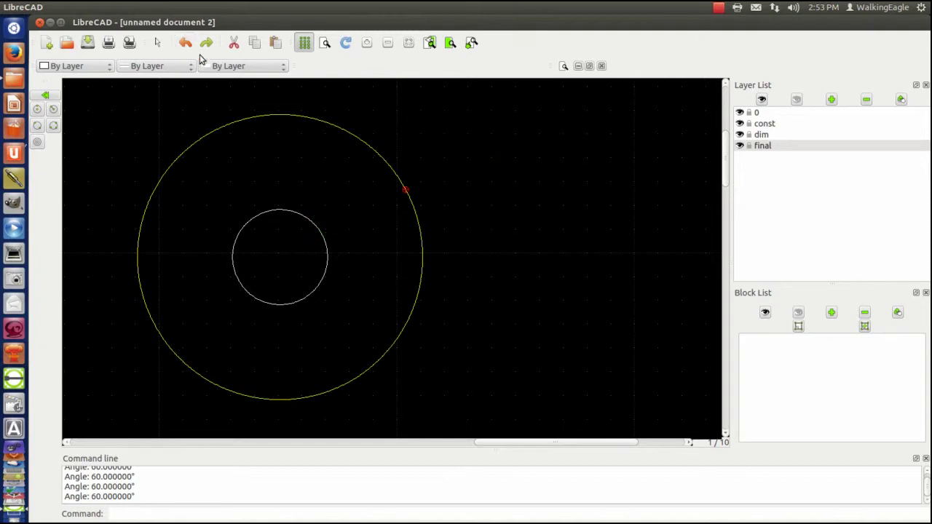
left_click(188, 45)
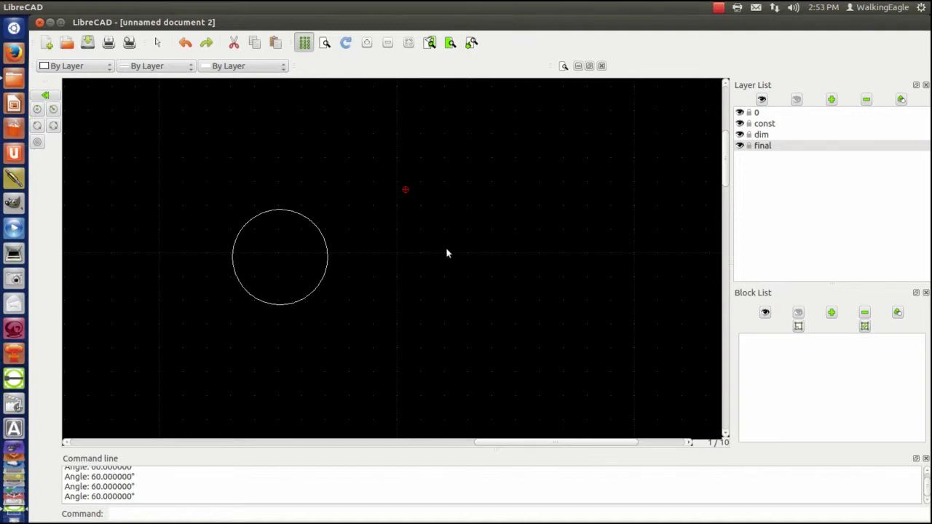
On layer 0, place a radius-3 circle beside the radius-2 circle
left_click(54, 109)
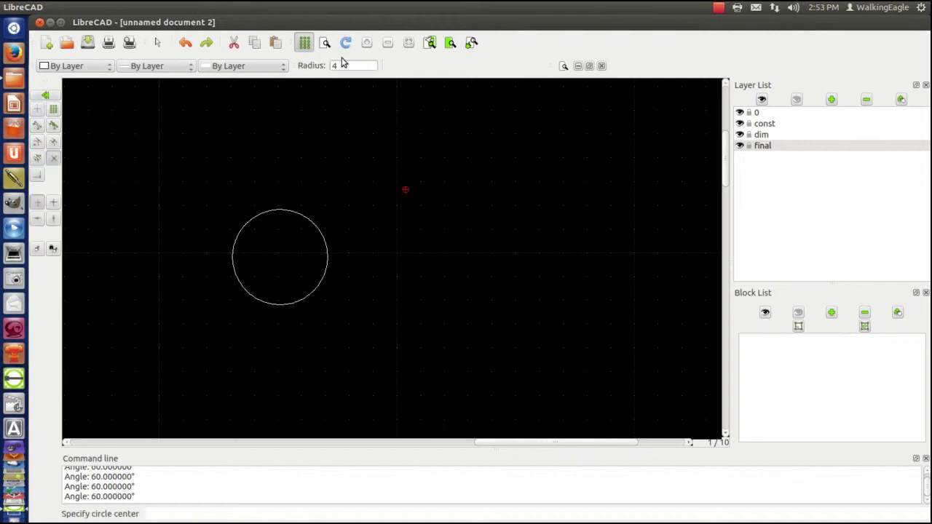
double_click(339, 65)
type("3")
left_click(758, 114)
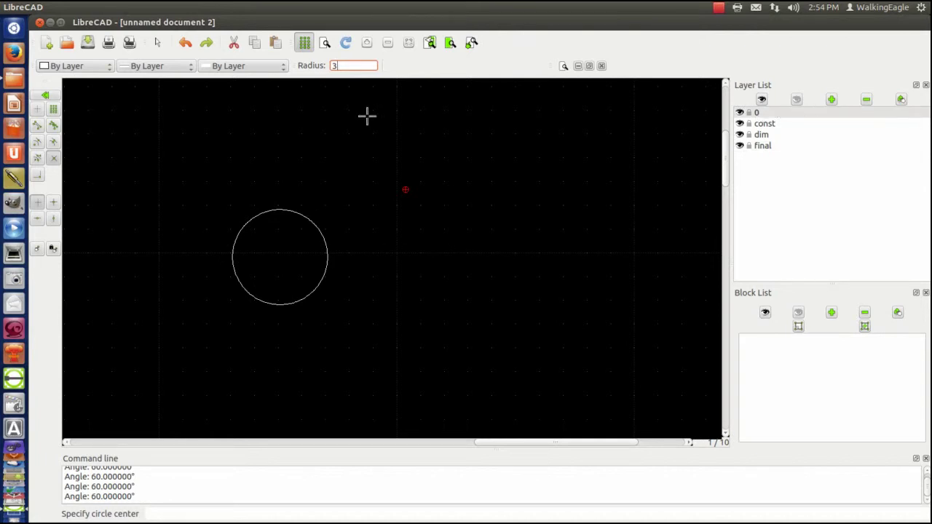
left_click(40, 109)
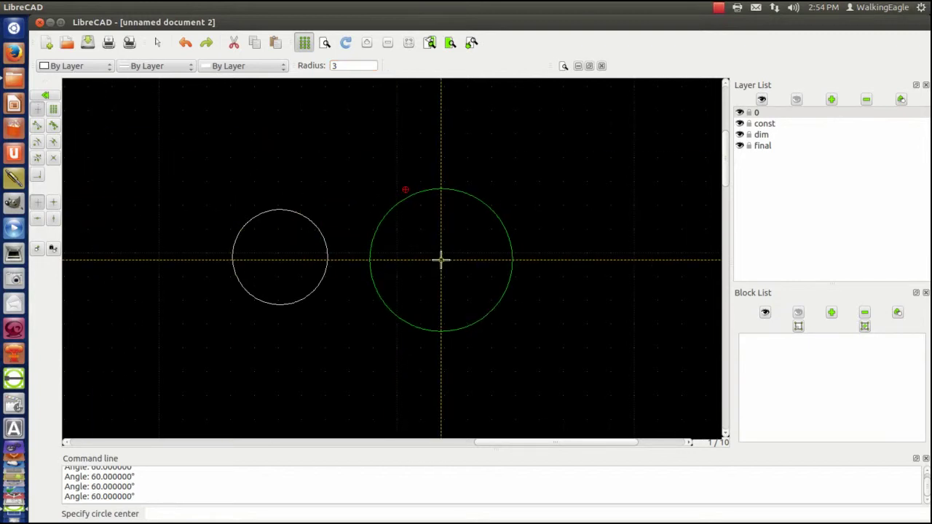
left_click(440, 257)
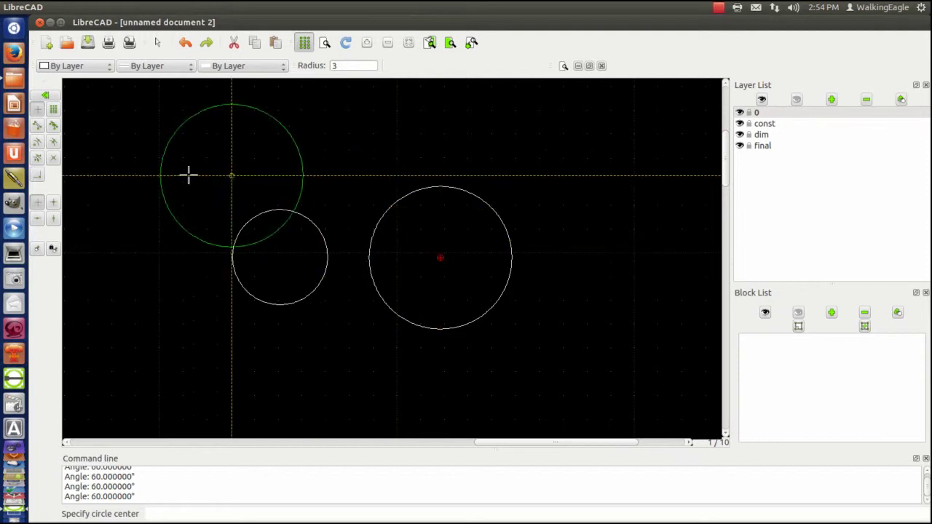
right_click(275, 179)
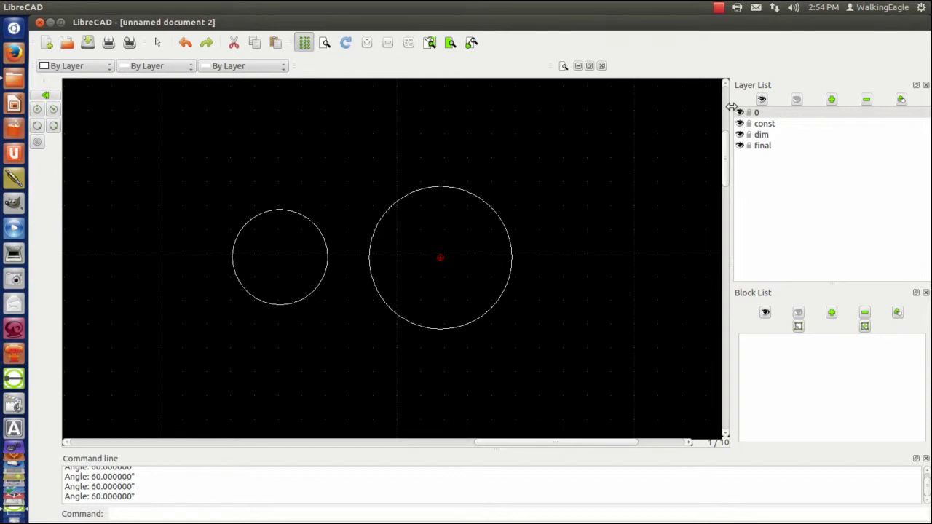
On layer const, draw construction circles: radius 6 around the left circle, radius 7 around the right
left_click(765, 128)
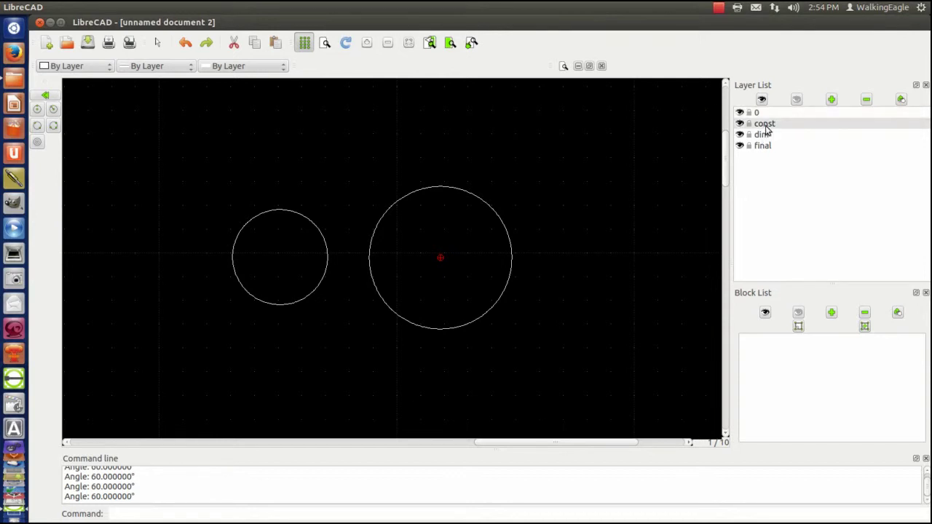
left_click(53, 110)
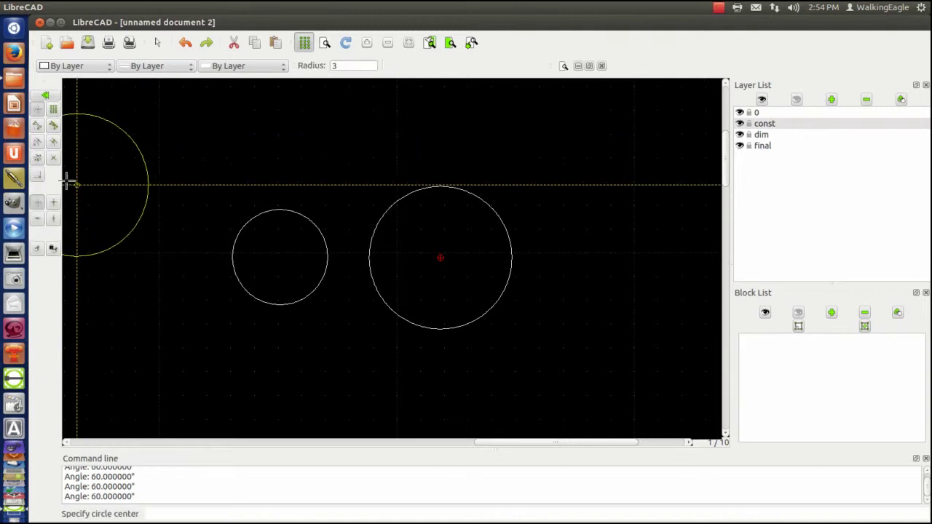
left_click(342, 65)
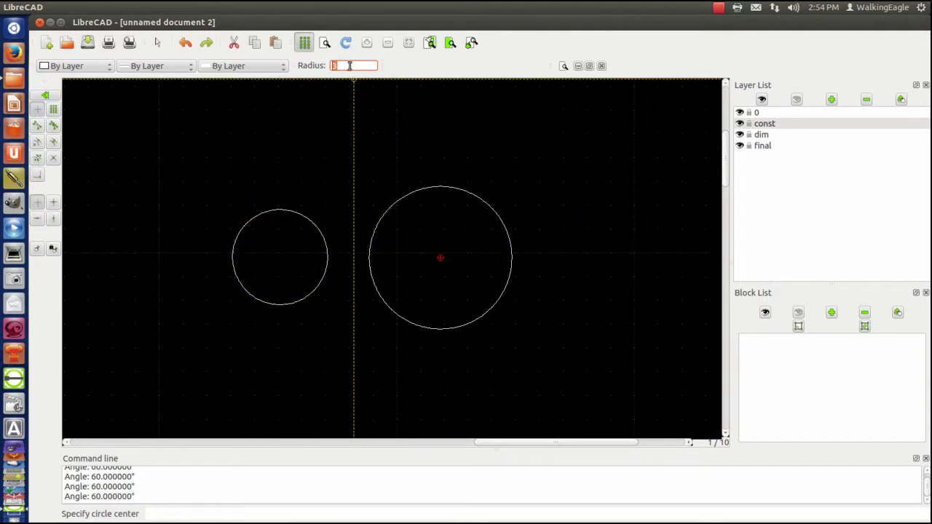
type("6")
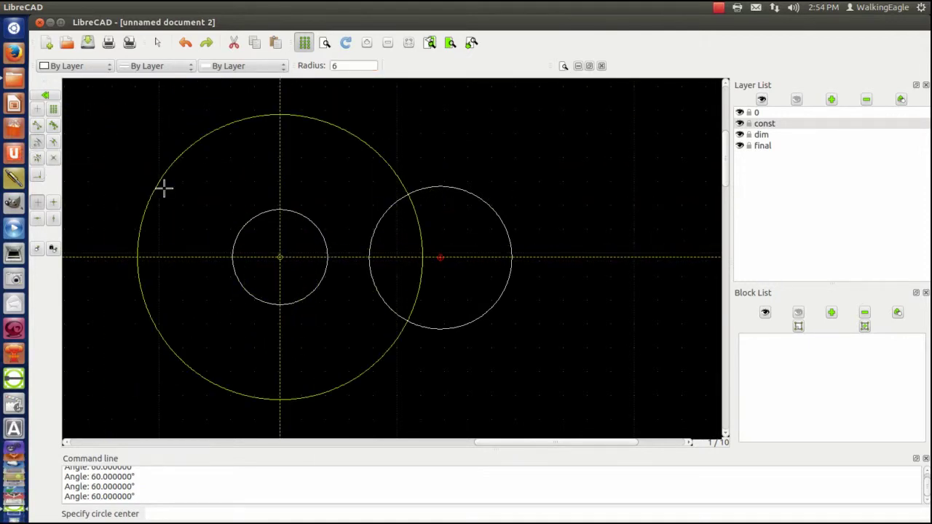
left_click(275, 249)
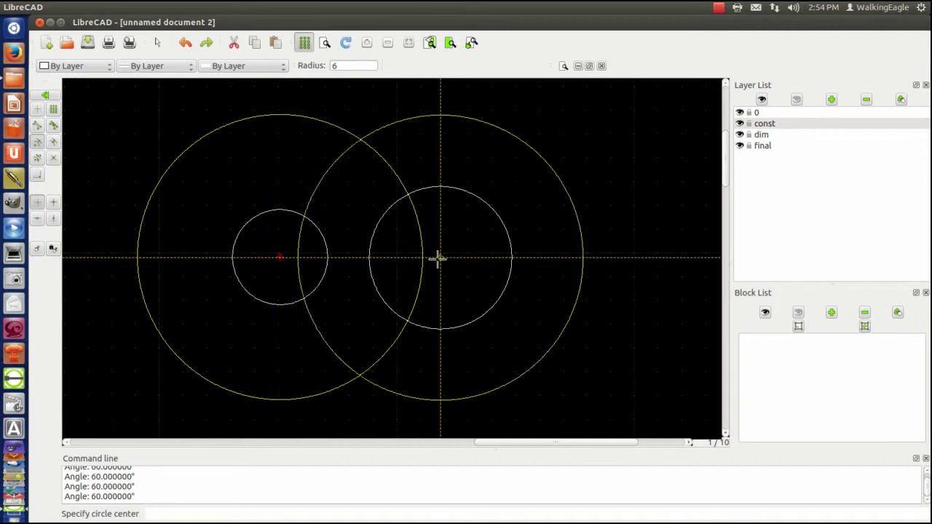
double_click(349, 66)
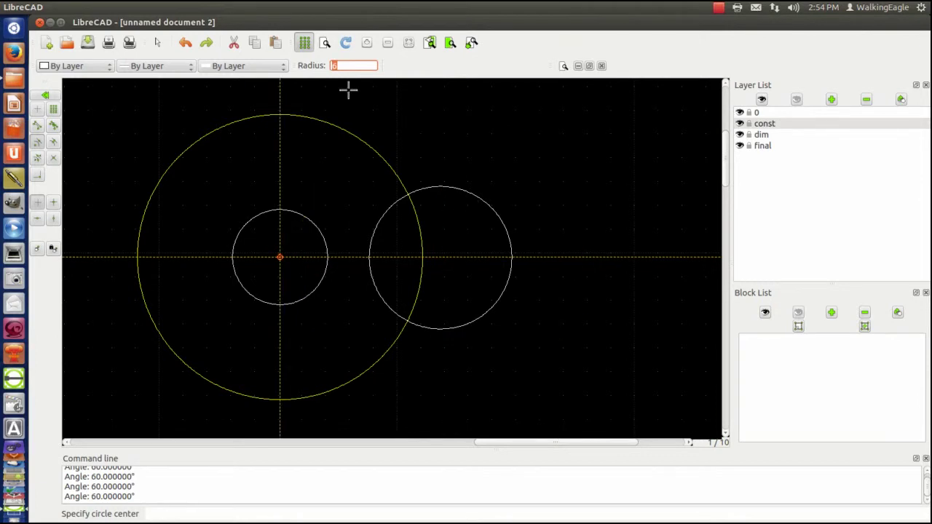
type("7")
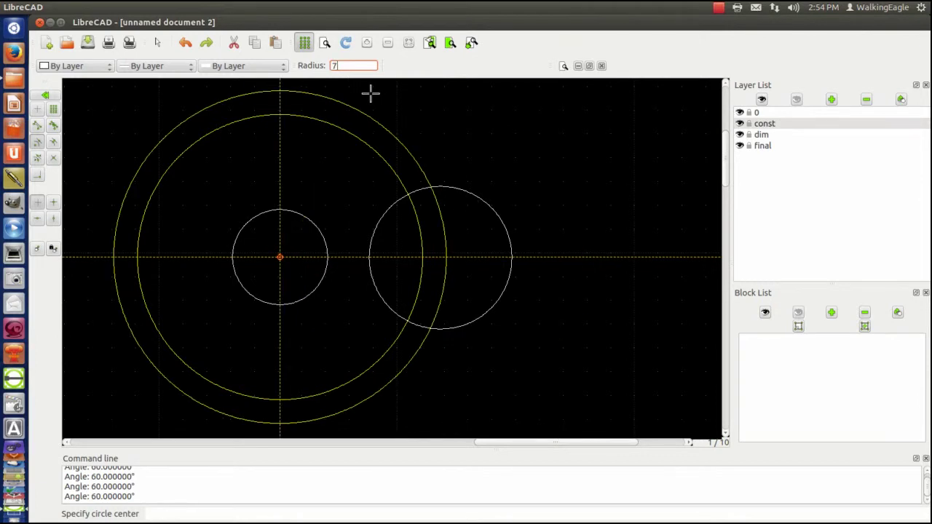
left_click(446, 257)
right_click(112, 164)
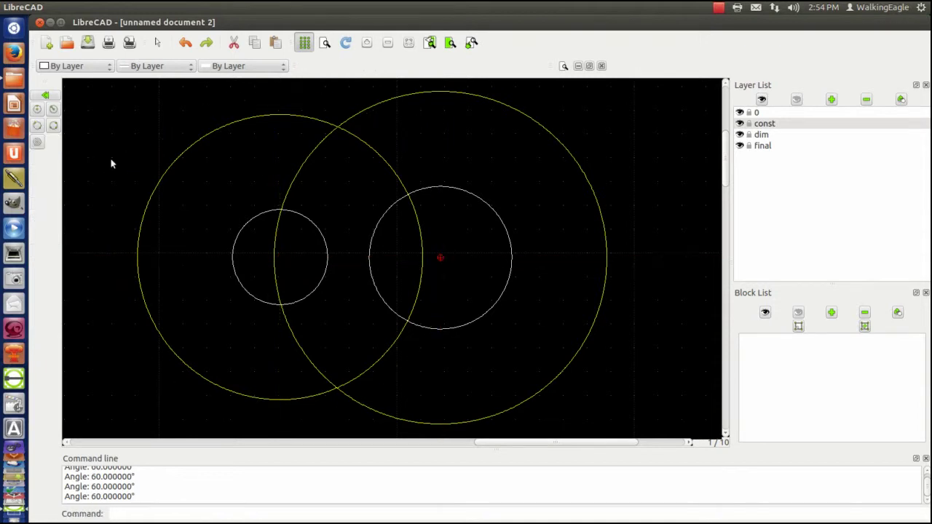
On layer final, place radius-4 circles at the top and bottom crossings of the construction circles
left_click(760, 147)
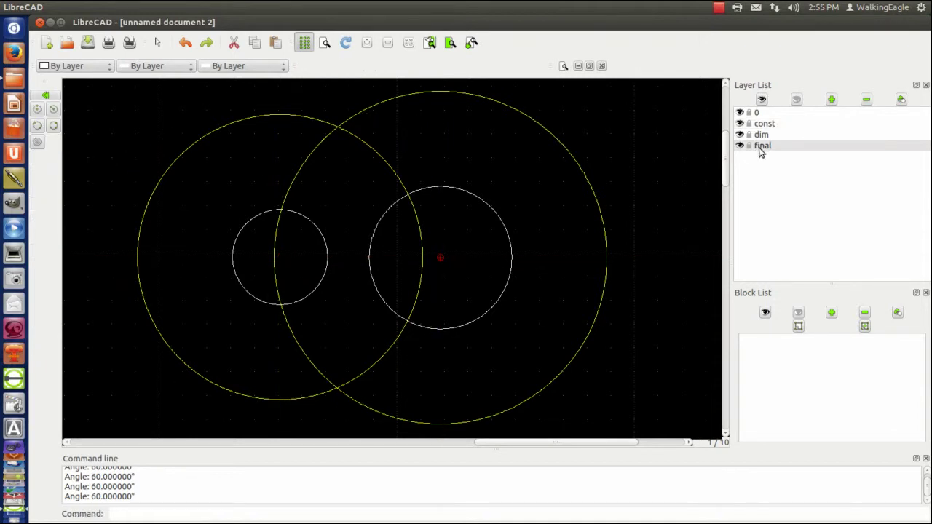
left_click(54, 110)
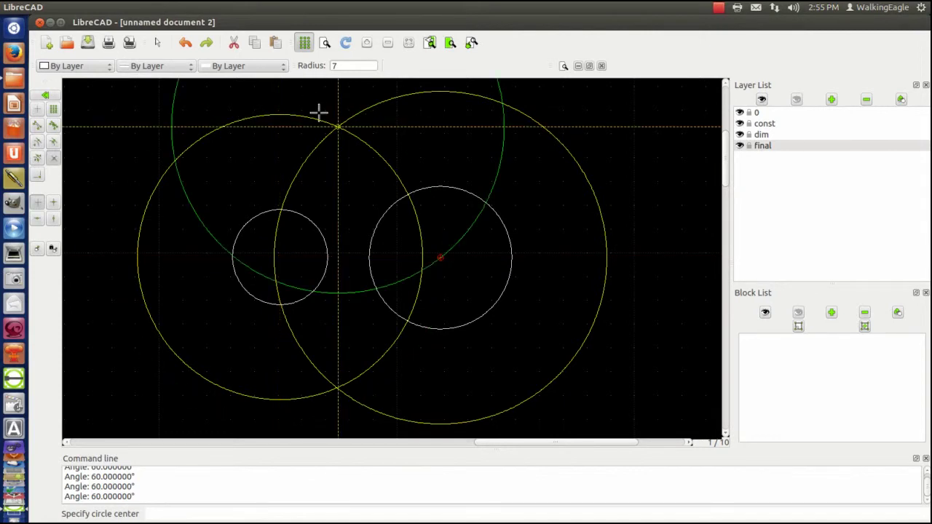
double_click(339, 64)
type("4")
left_click(336, 127)
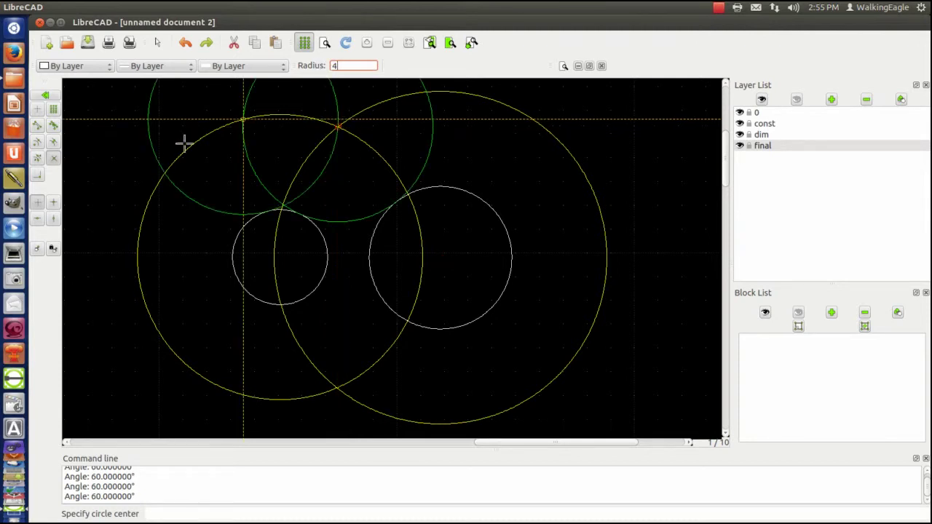
left_click(337, 388)
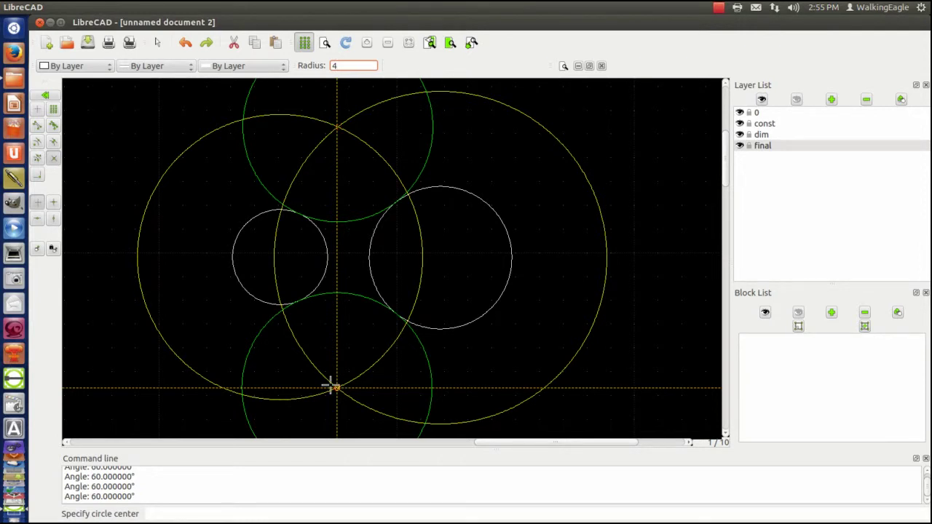
right_click(76, 215)
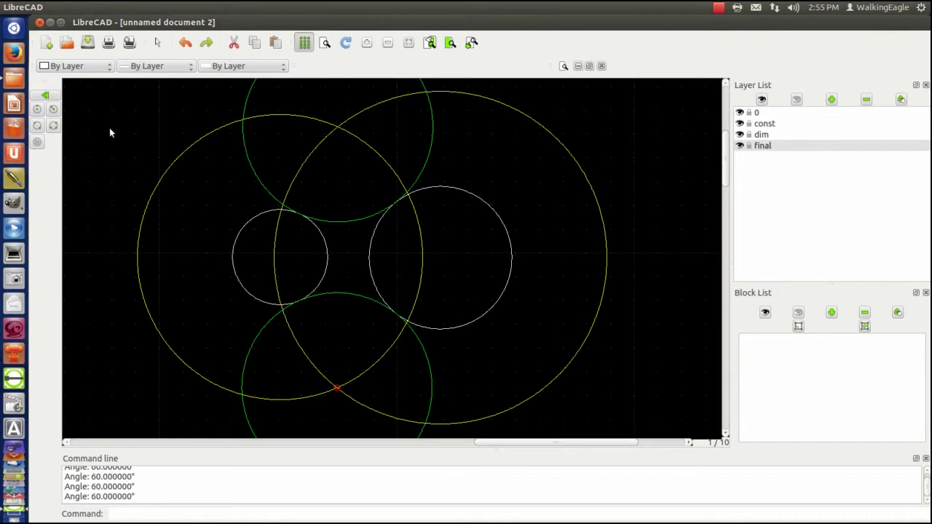
scroll(103, 135, "down", 2)
scroll(104, 134, "up", 1)
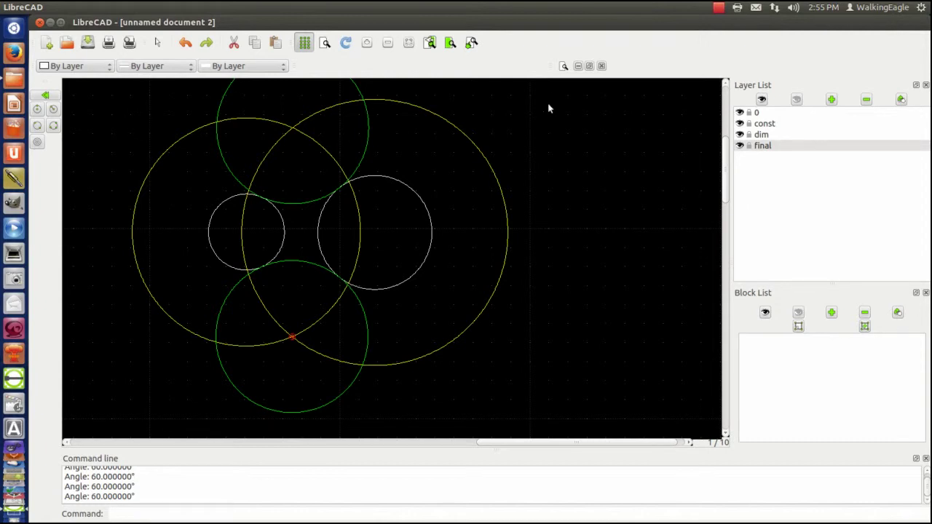
Minimize the unnamed drawing and maximize the coilwinding.dxf window
left_click(578, 65)
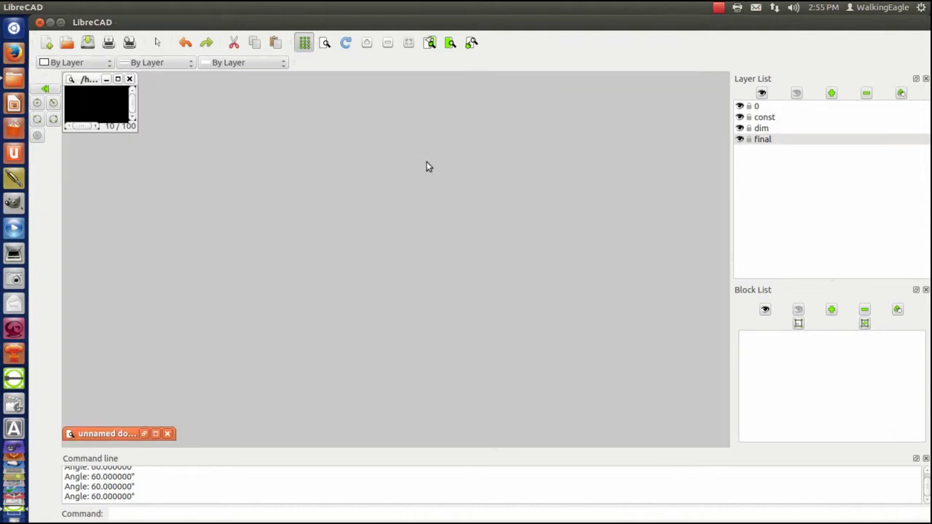
left_click(102, 106)
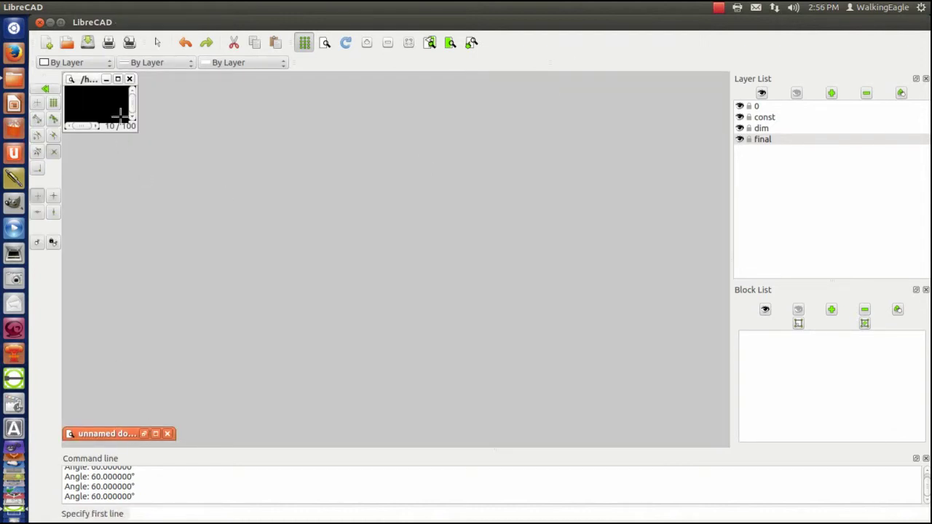
left_click(119, 79)
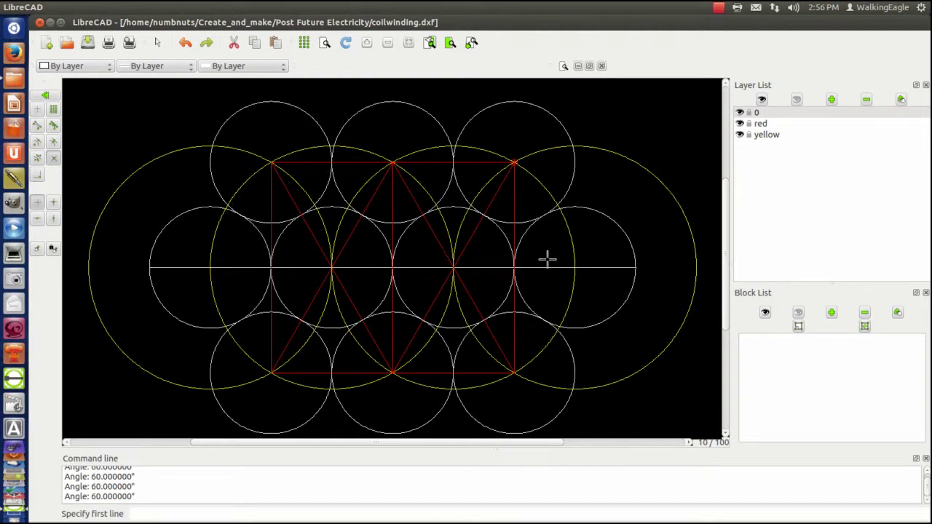
Measure point-to-point from the horizontal centre line to the red outline's top-right corner: 0.866025
left_click(44, 96)
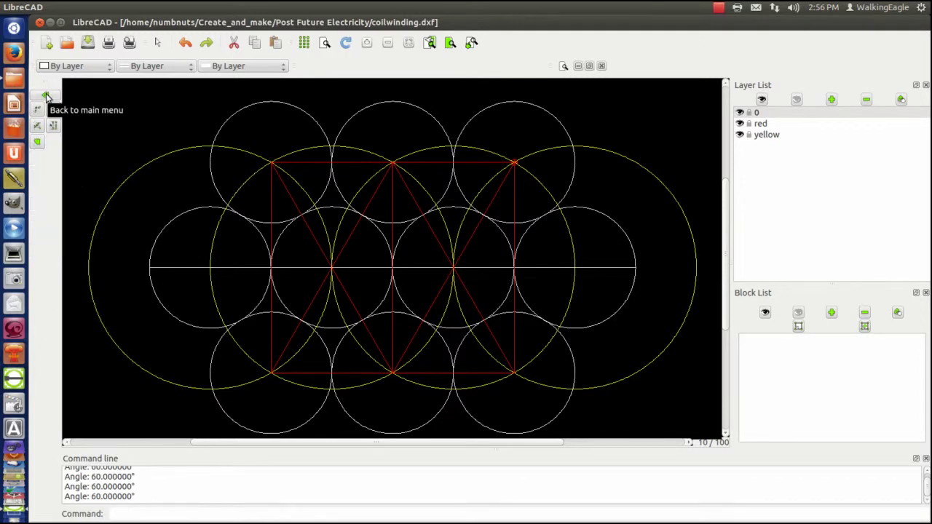
left_click(46, 96)
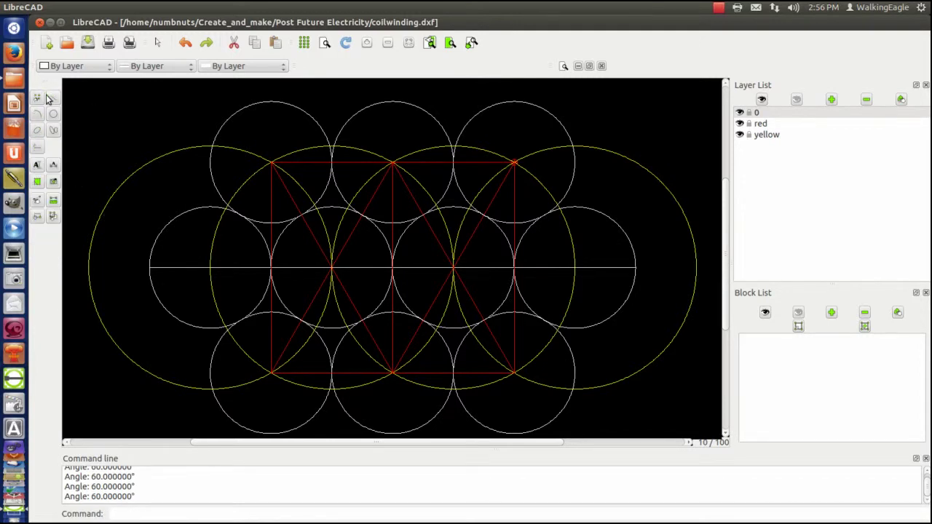
left_click(53, 202)
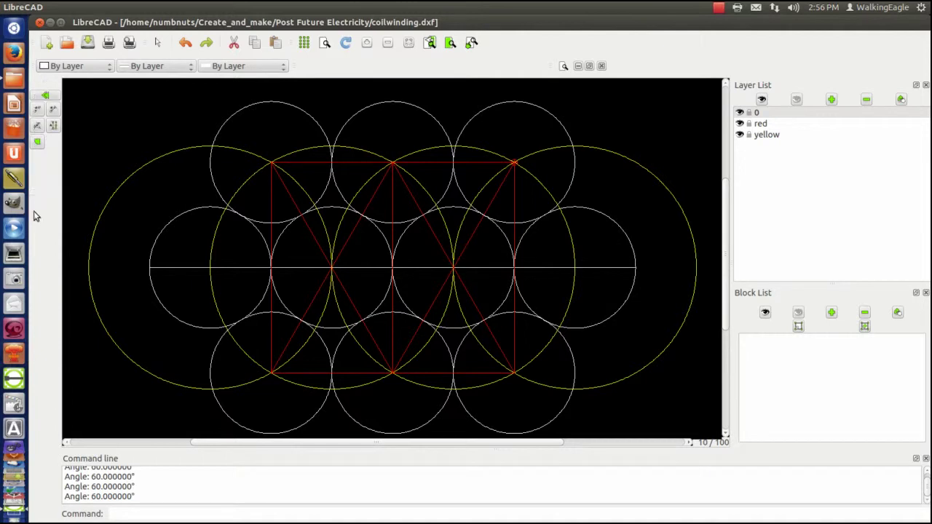
left_click(39, 110)
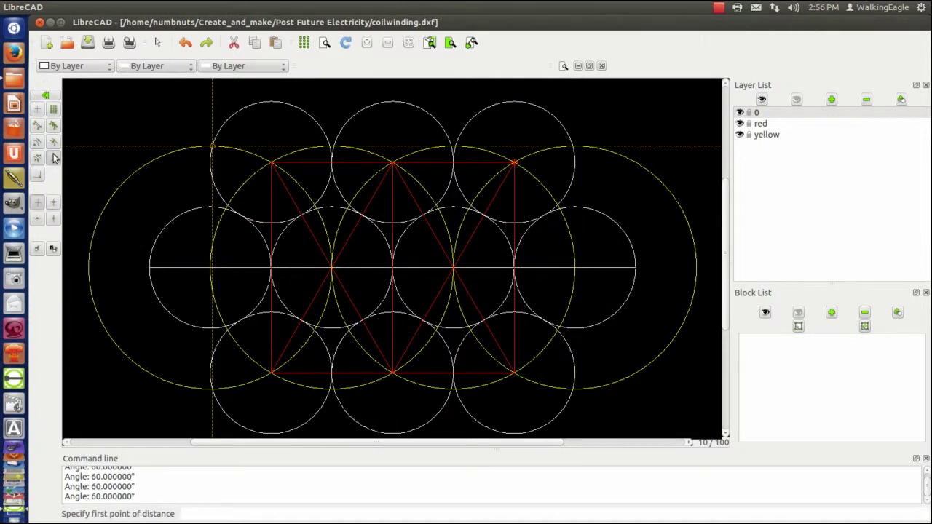
left_click(514, 268)
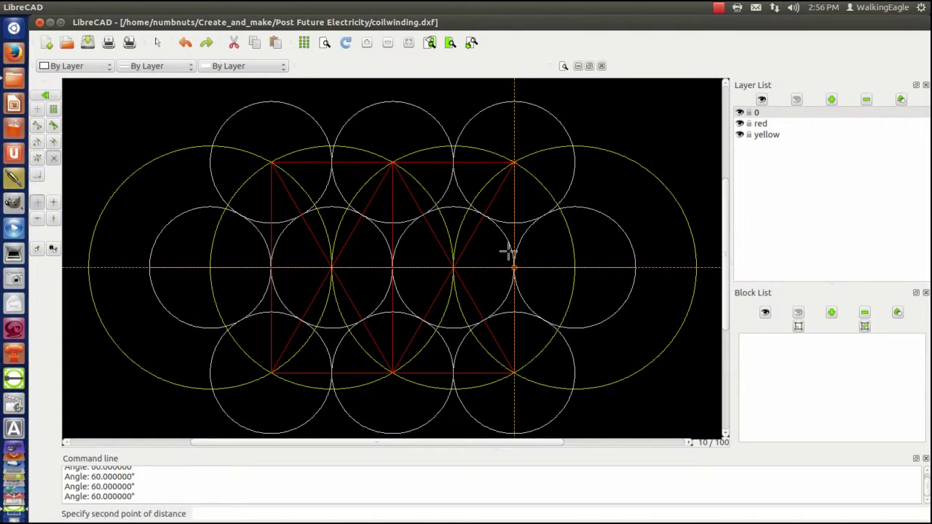
left_click(513, 161)
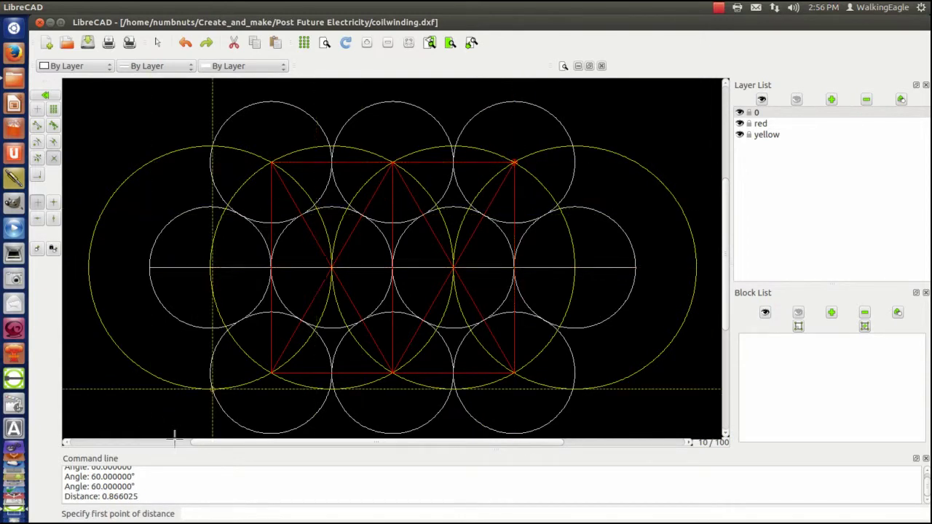